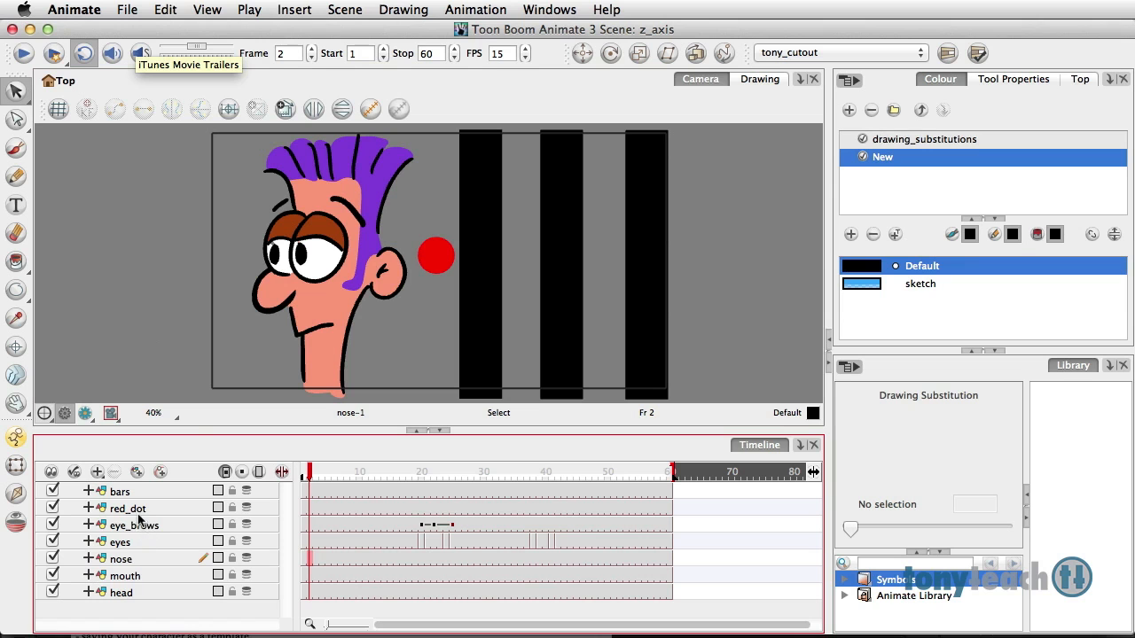
- Move the nose layer above the eyes layer in the timeline, and return it below the eyes layer
left_click(133, 542)
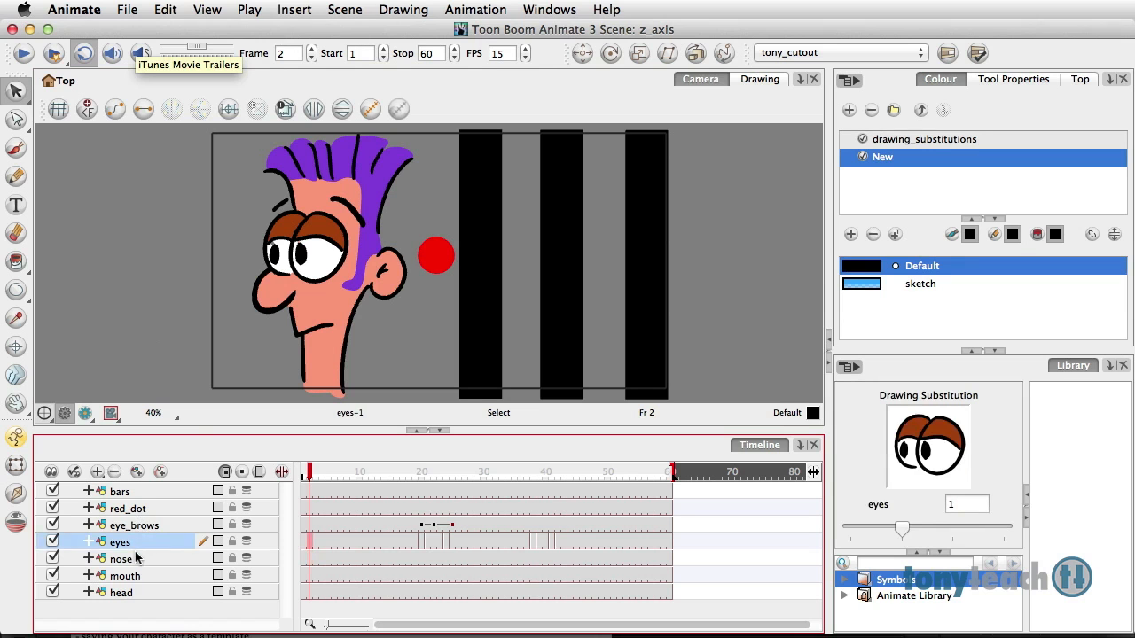
left_click(134, 559)
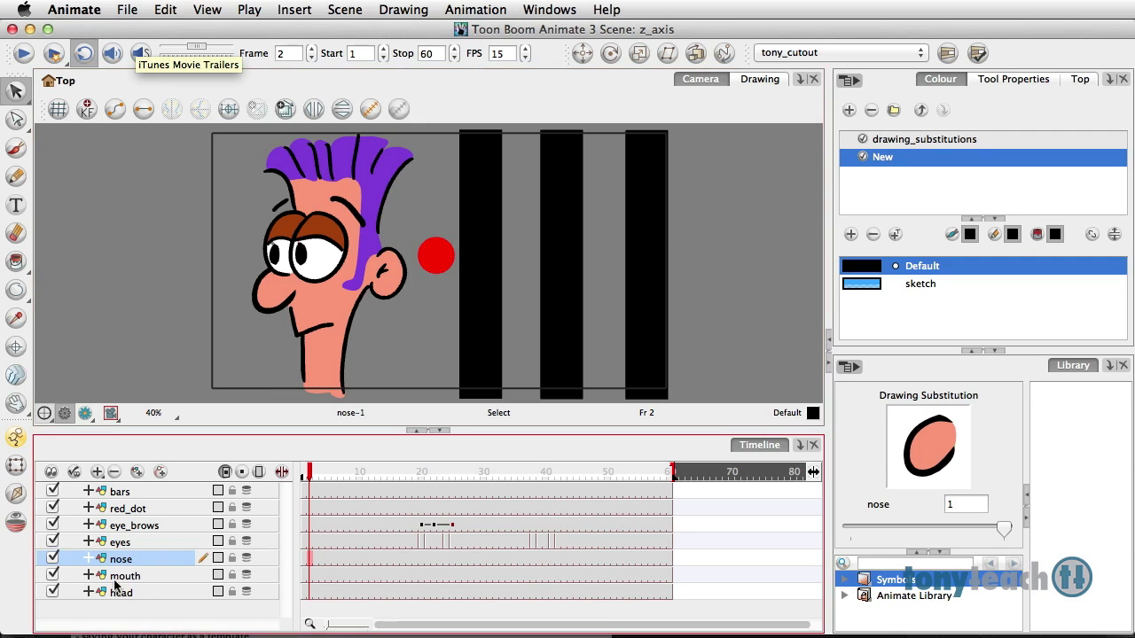
left_click_drag(123, 560, 125, 543)
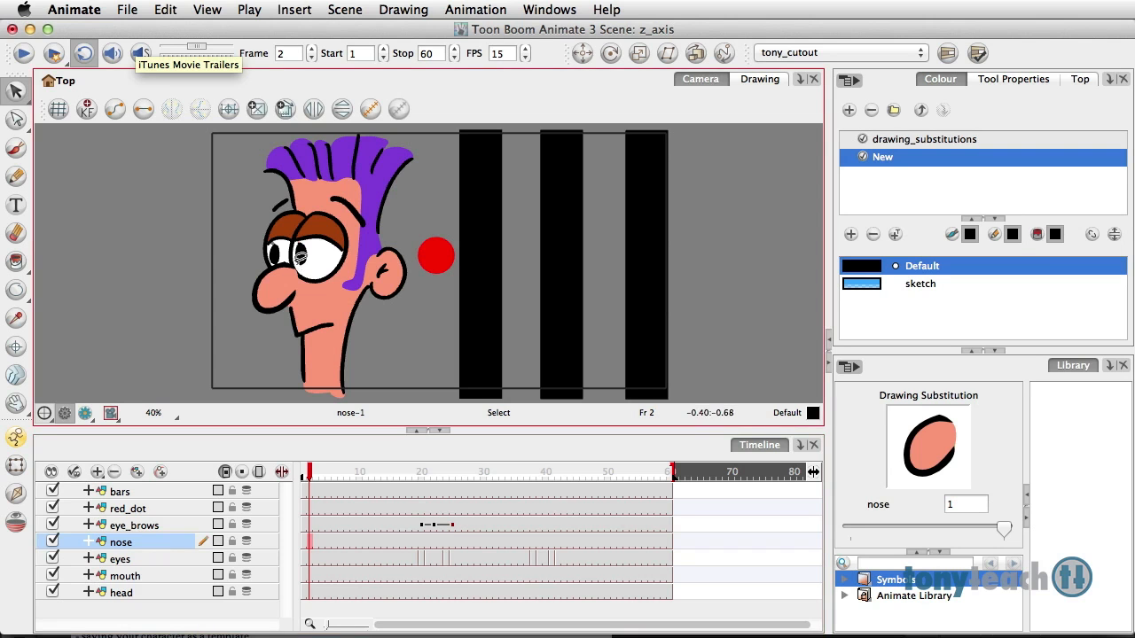
left_click_drag(130, 545, 133, 573)
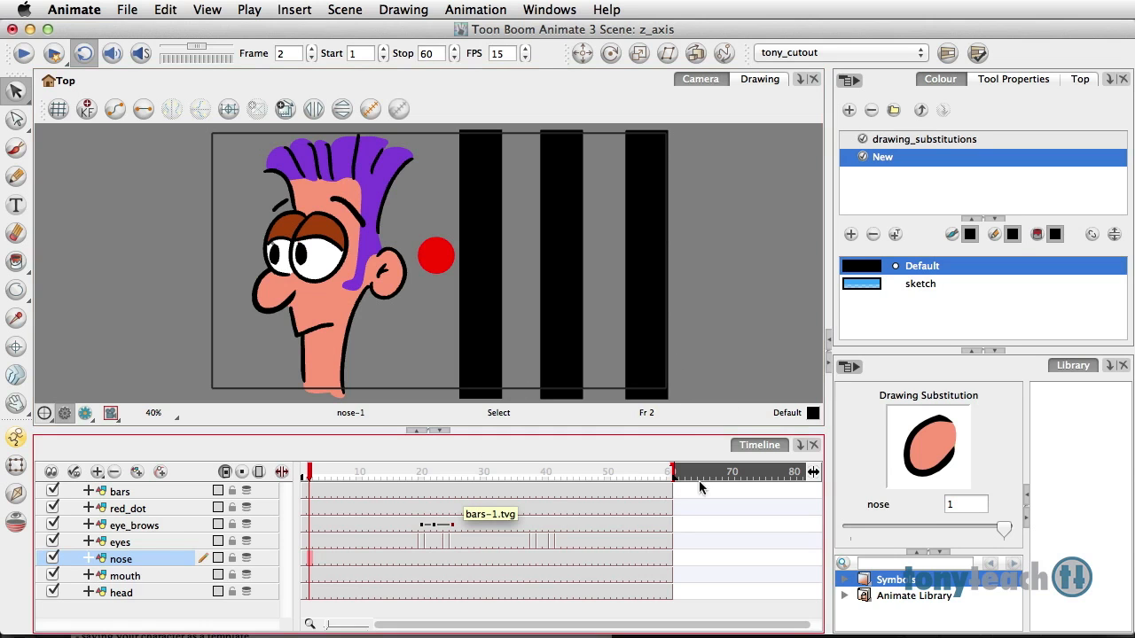
- Check the Focus On Mouse Enter option in the General preferences, and close the preferences
left_click(125, 9)
mouse_move(99, 7)
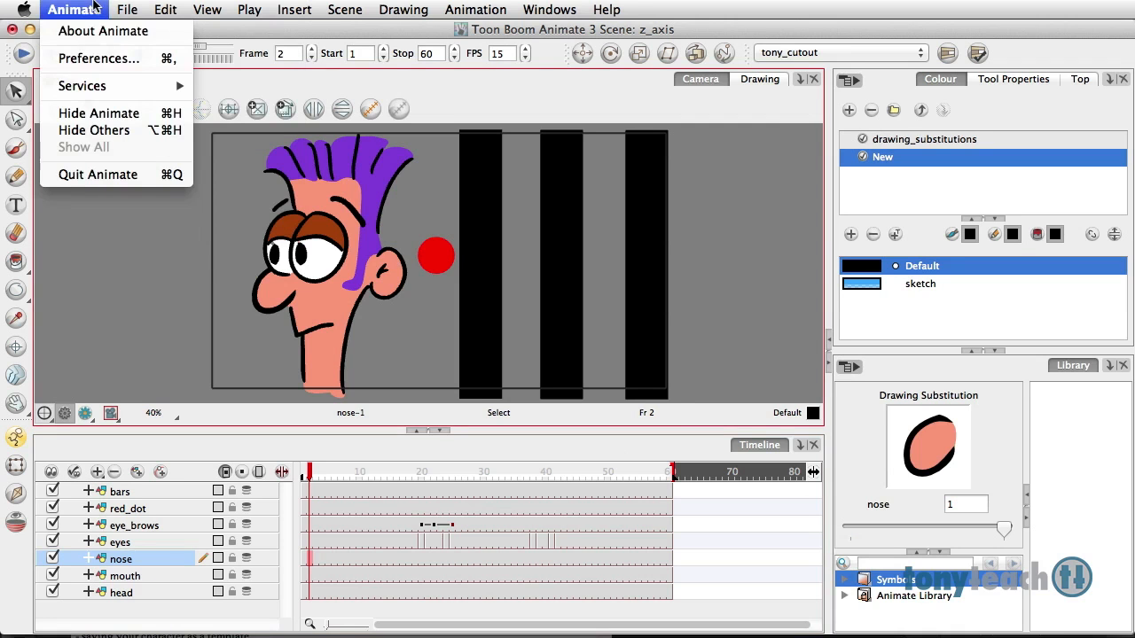
left_click(92, 60)
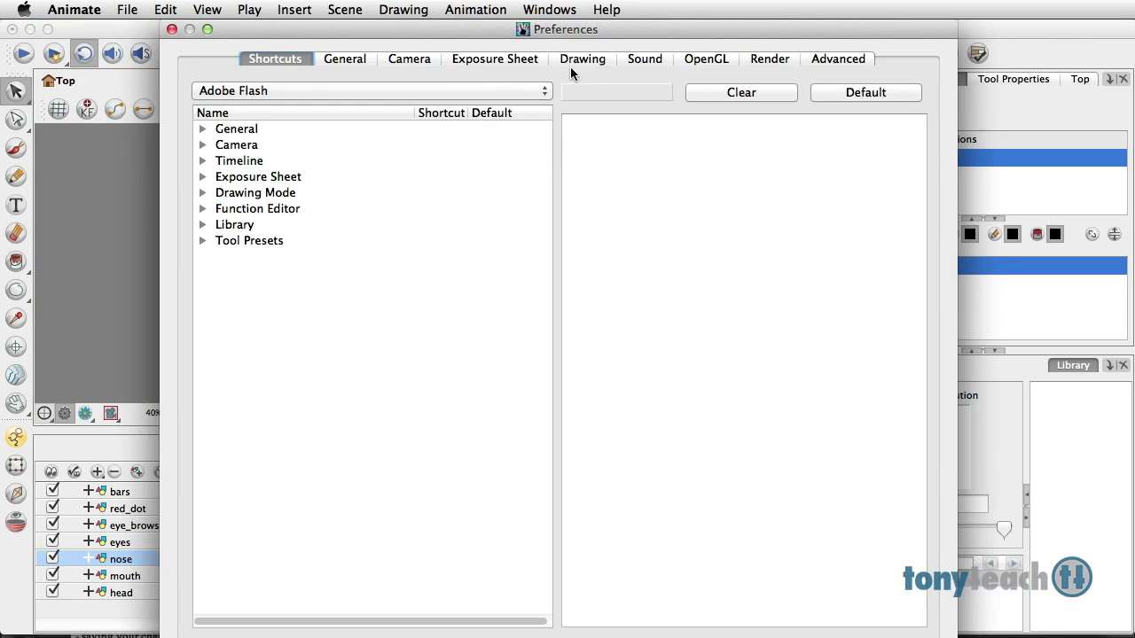
left_click(338, 60)
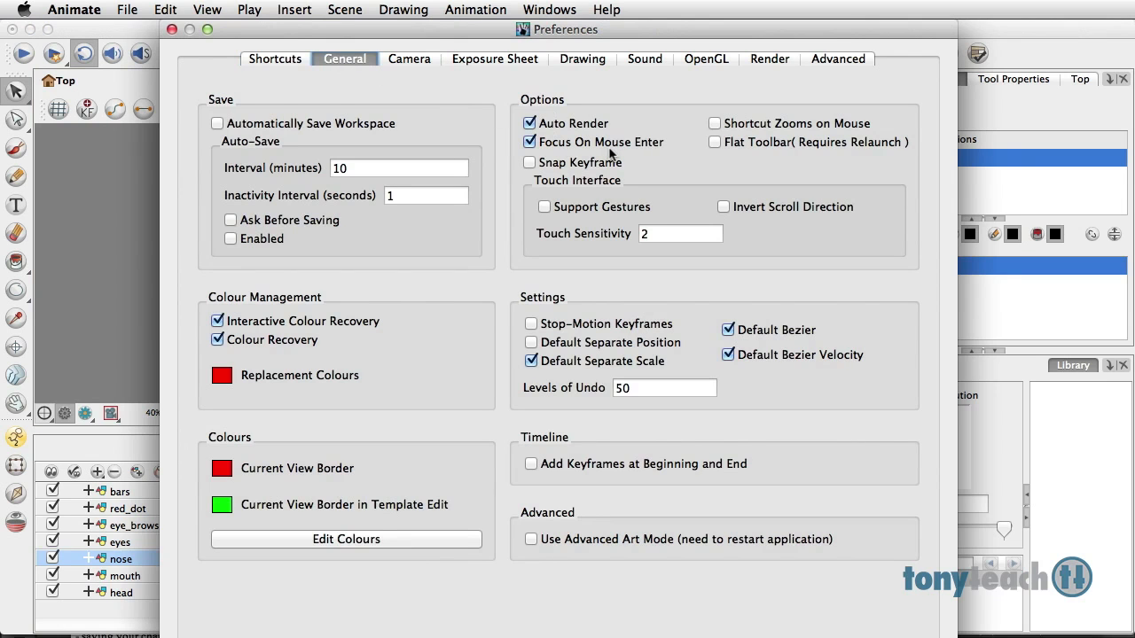
mouse_move(610, 154)
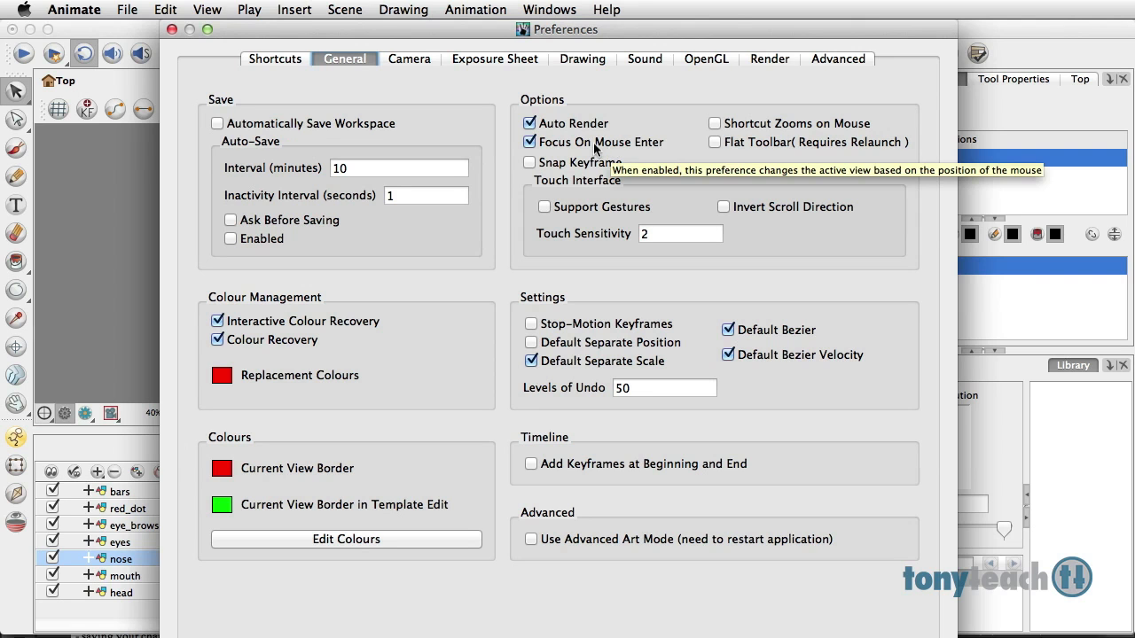
left_click(171, 29)
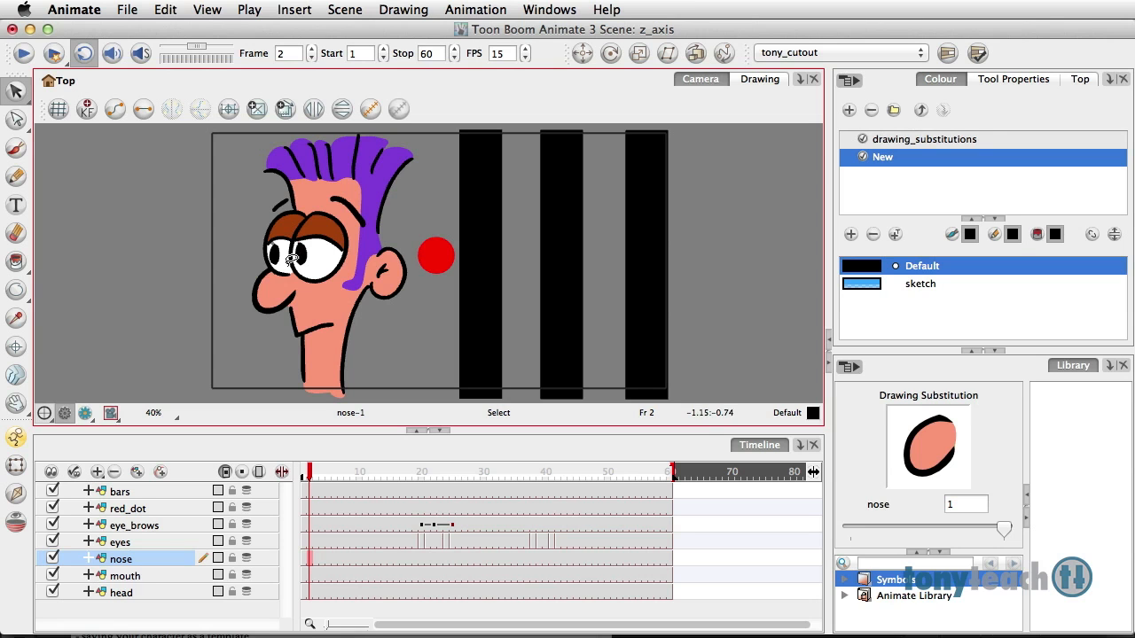
- With the Transform tool, nudge the nose forward on the Z axis so it sits in front of the eyes
left_click(15, 467)
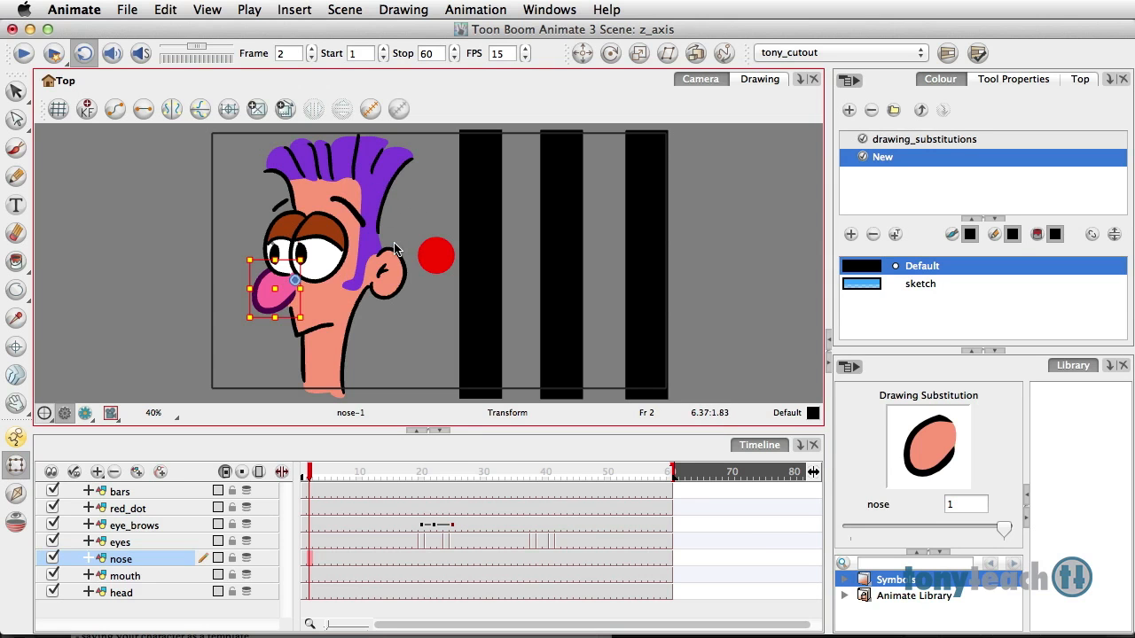
key("alt")
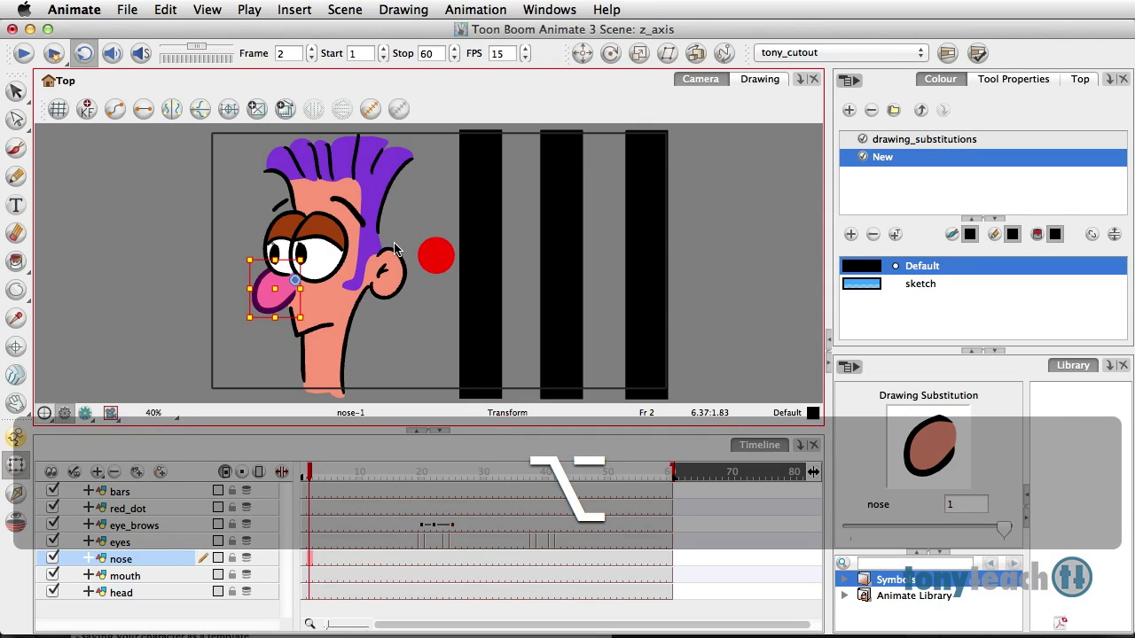
key("alt+Down")
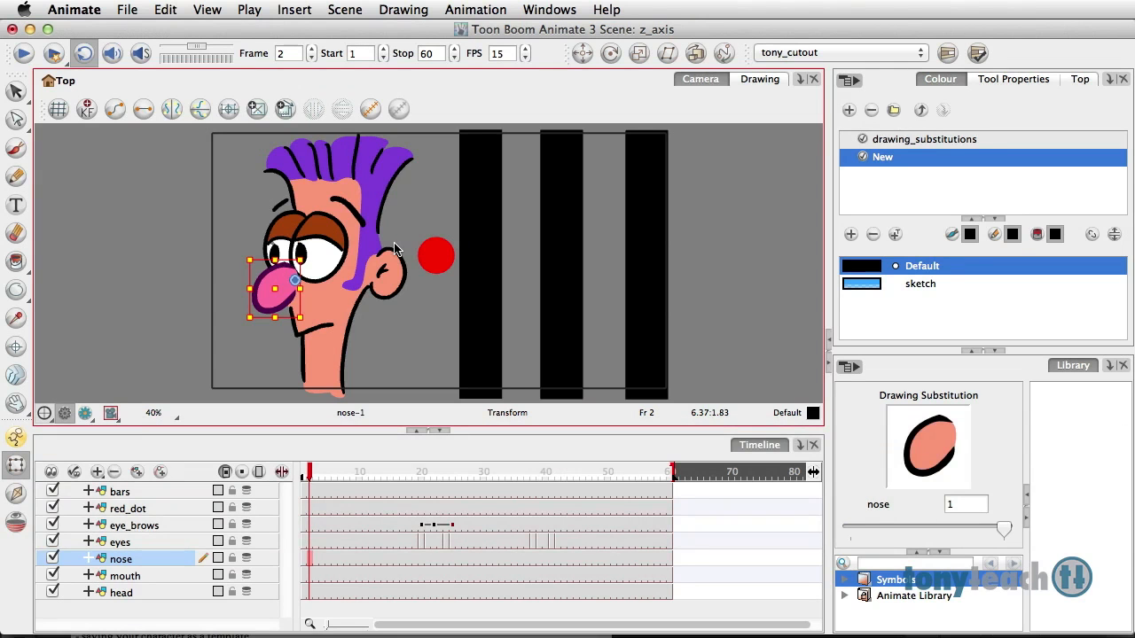
left_click(118, 561)
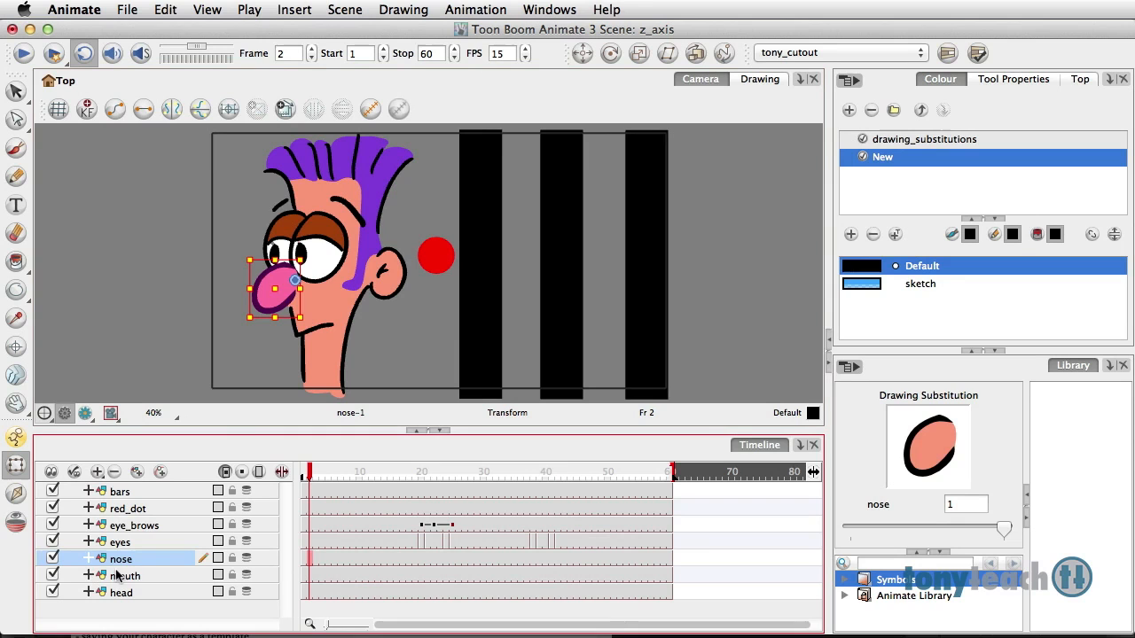
left_click(320, 276)
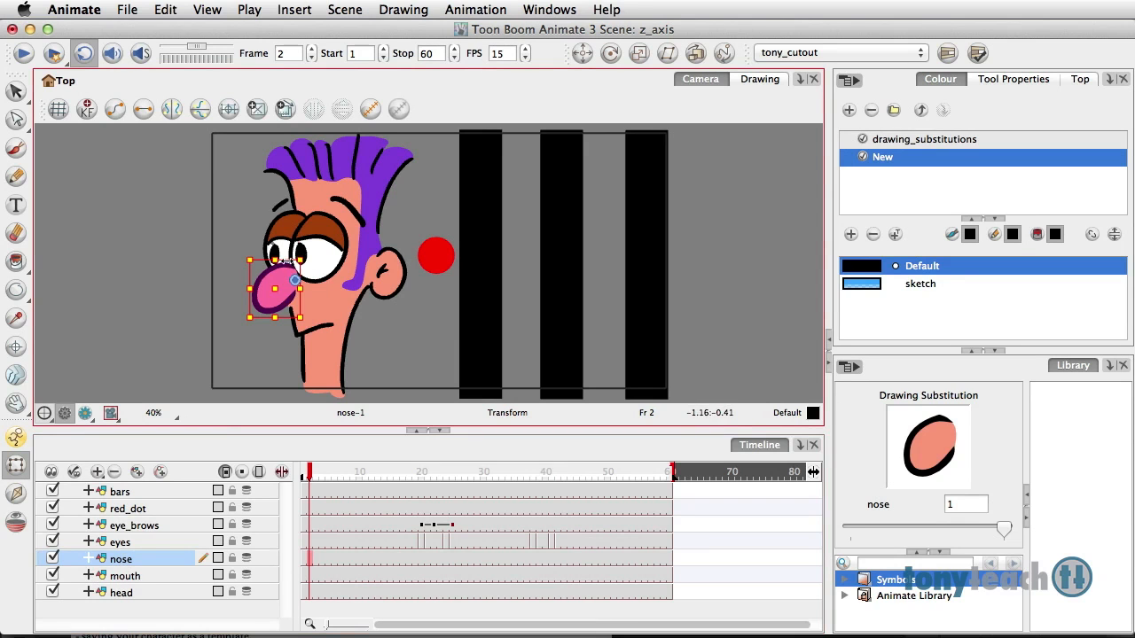
- At frame 1, shift the red dot slightly upward between the character's ear and the first bar
left_click(312, 497)
left_click_drag(312, 495, 275, 486)
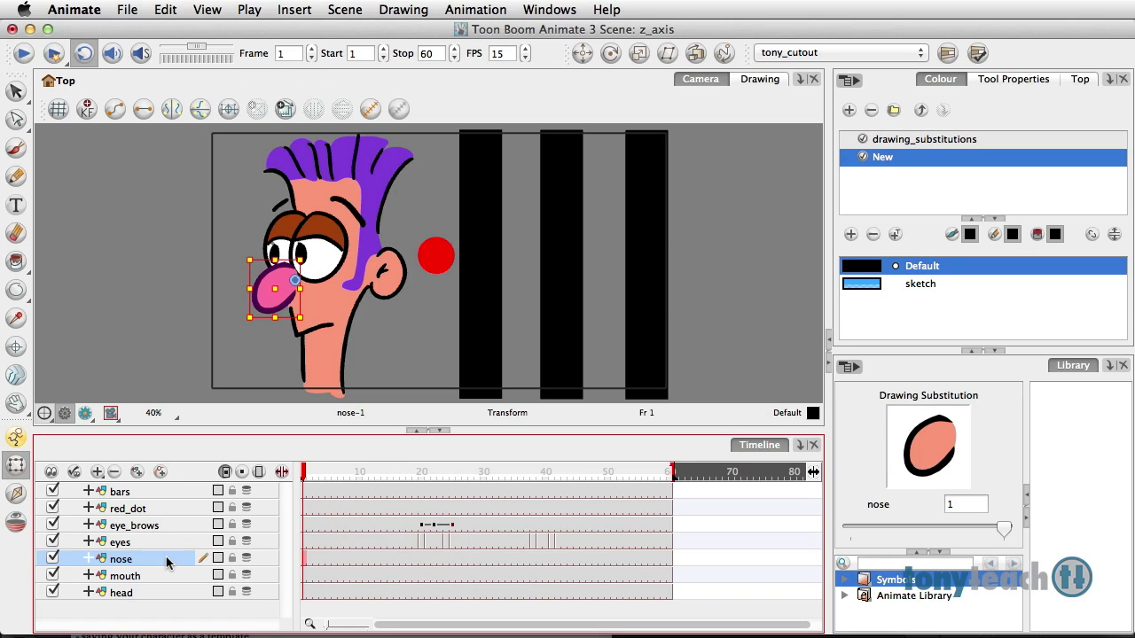
left_click(159, 488)
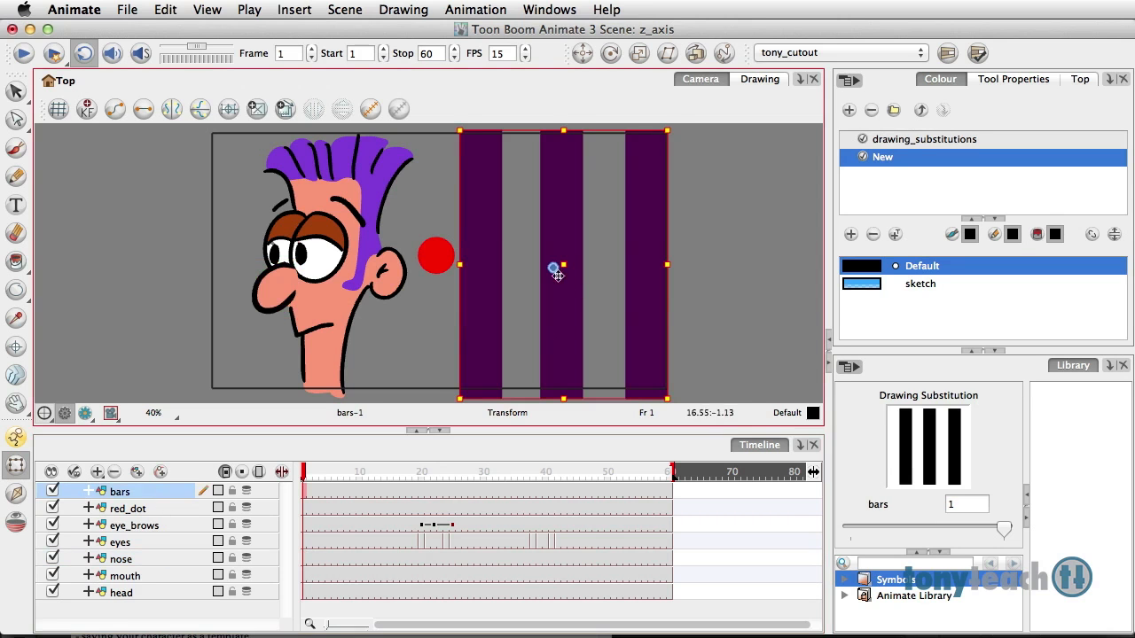
left_click(142, 512)
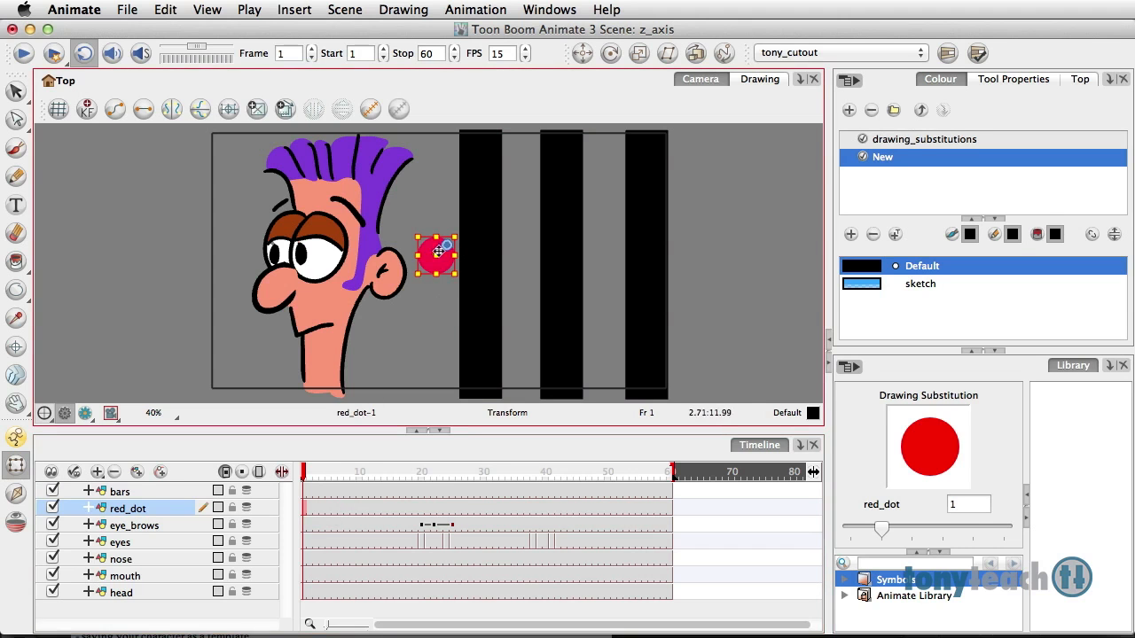
mouse_move(440, 265)
left_mouse_down()
mouse_move(676, 259)
mouse_move(439, 249)
left_mouse_up()
- Add a keyframe to red_dot at frame 1, enable Animate mode, and at frame 30 move the dot horizontally past the bars
left_click(304, 507)
key("minus")
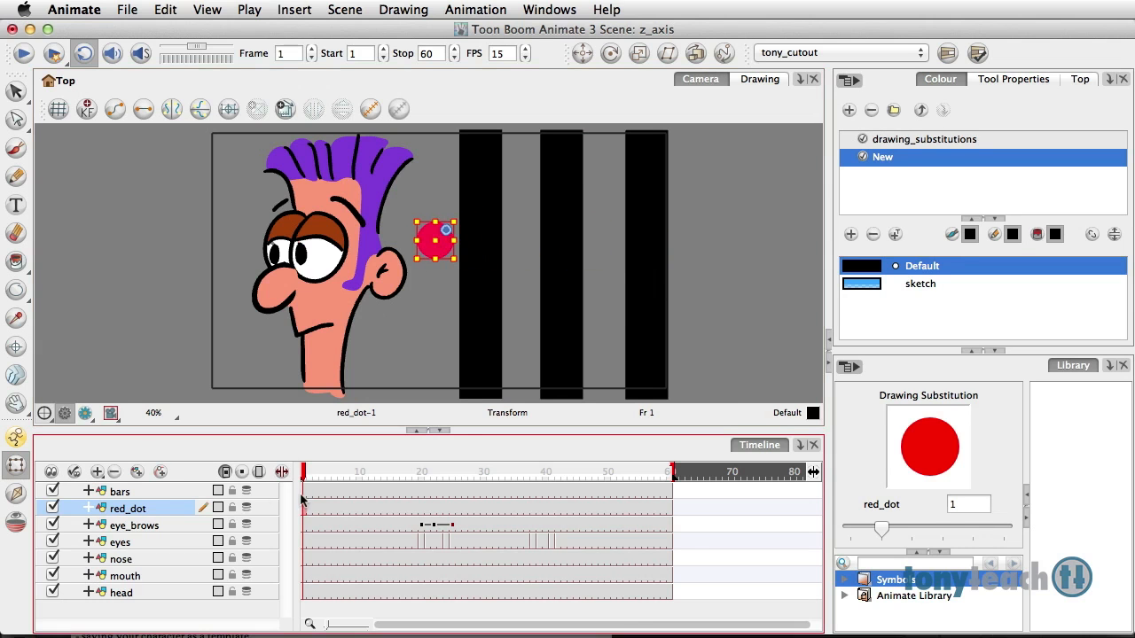
left_click(17, 441)
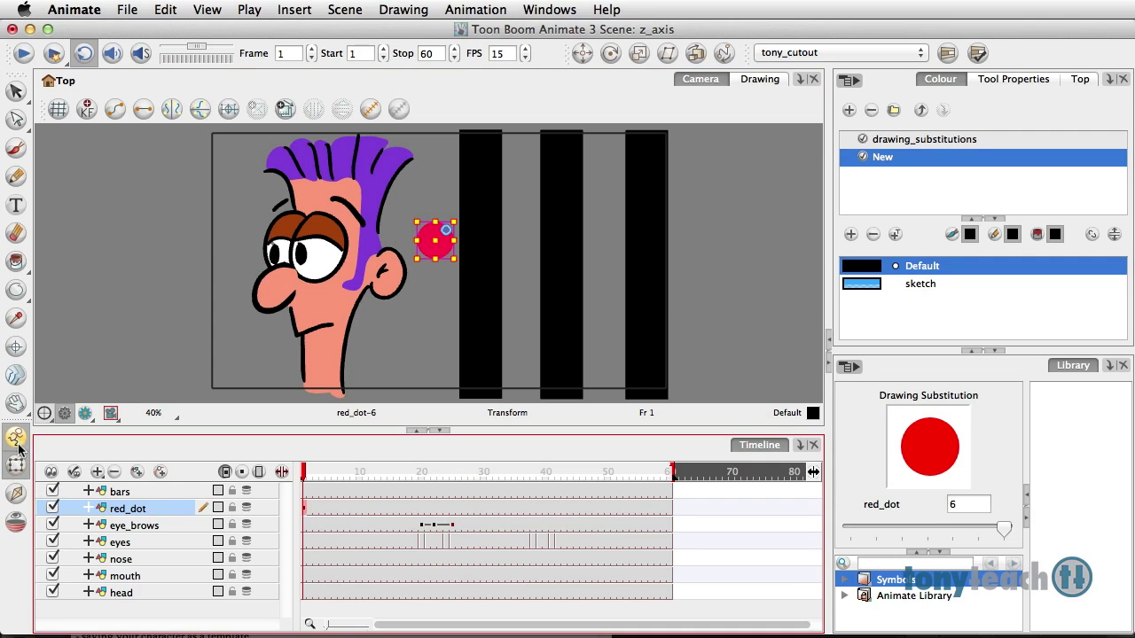
left_click_drag(304, 479, 483, 484)
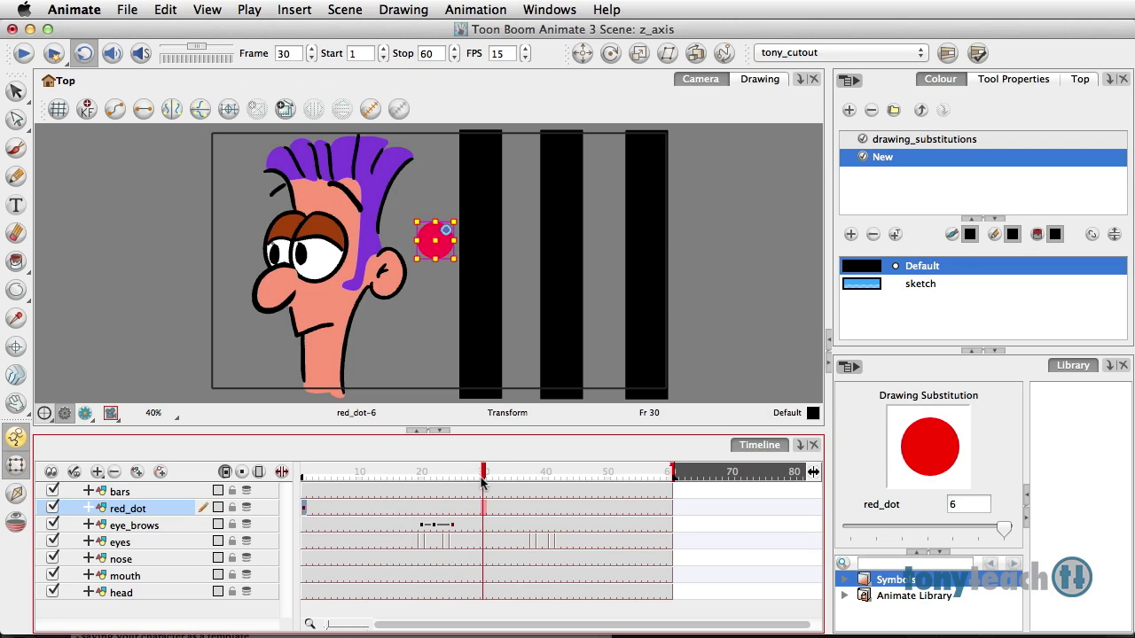
left_click_drag(452, 240, 698, 242)
- Add a keyframe to red_dot at frame 11, where the dot sits between the first and second bars
left_click_drag(486, 474, 365, 477)
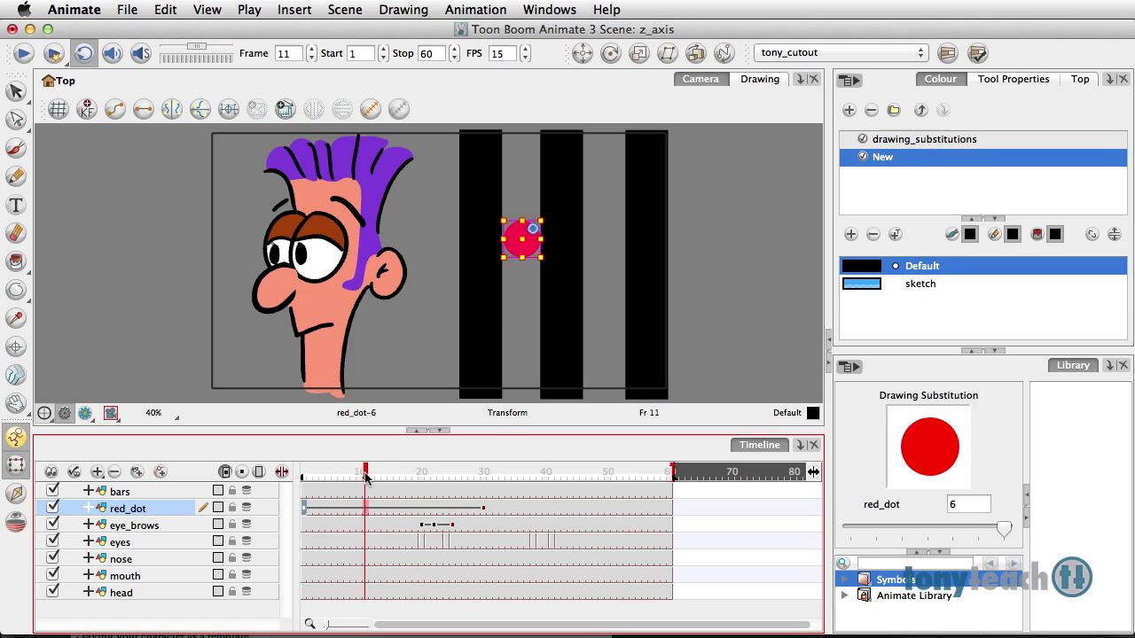
left_click_drag(365, 477, 323, 475)
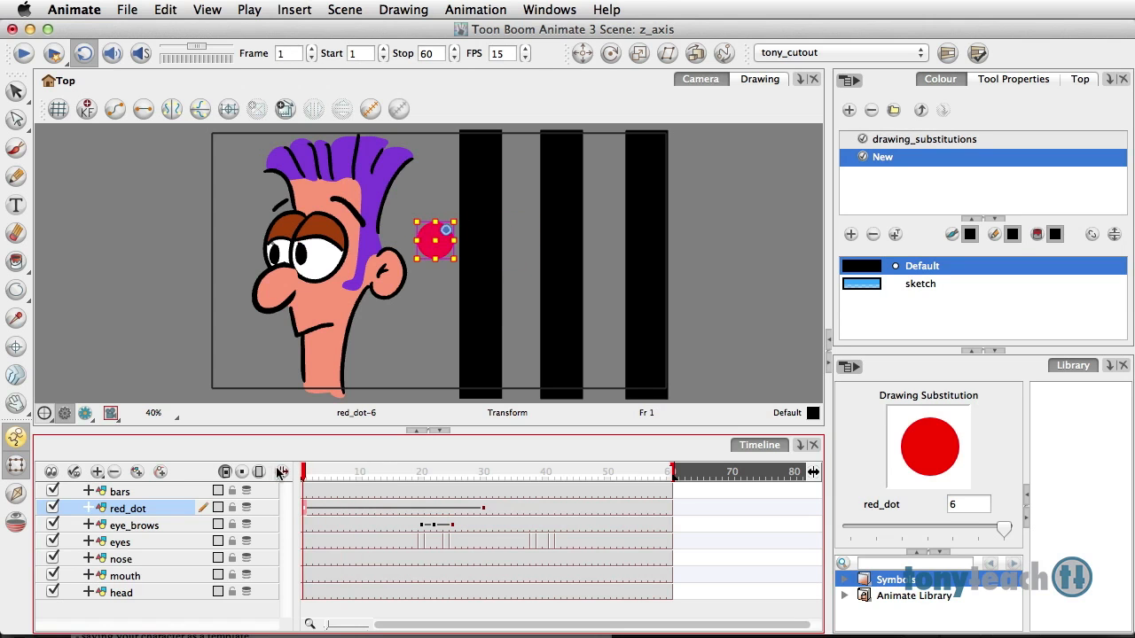
left_click(308, 474)
left_click_drag(309, 474, 367, 479)
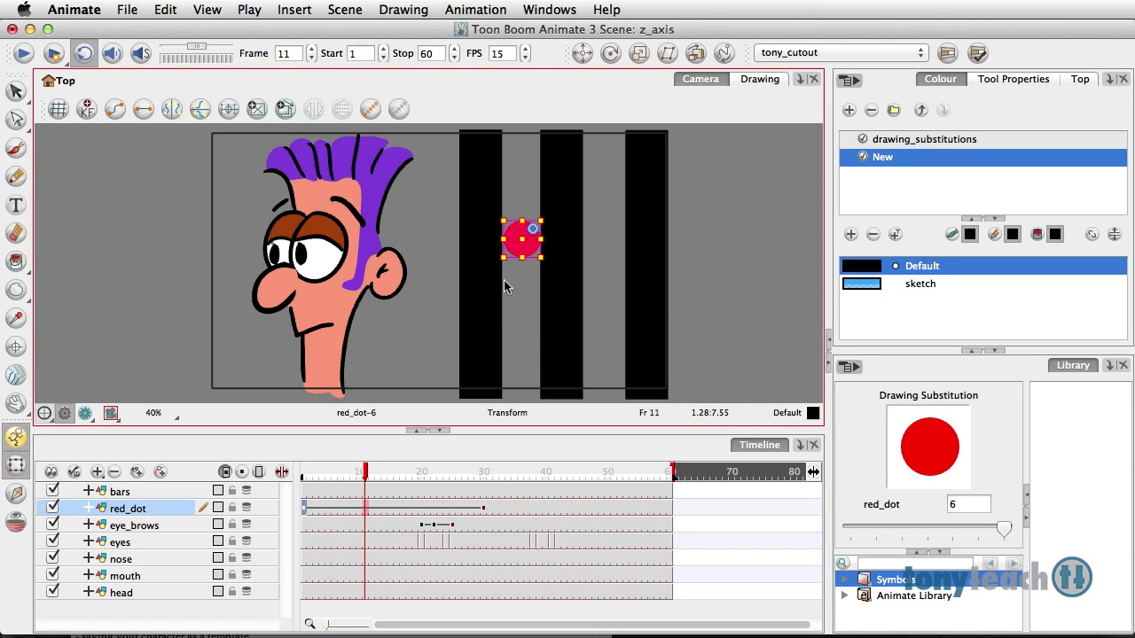
key("super")
key("super+equal")
key("super+equal")
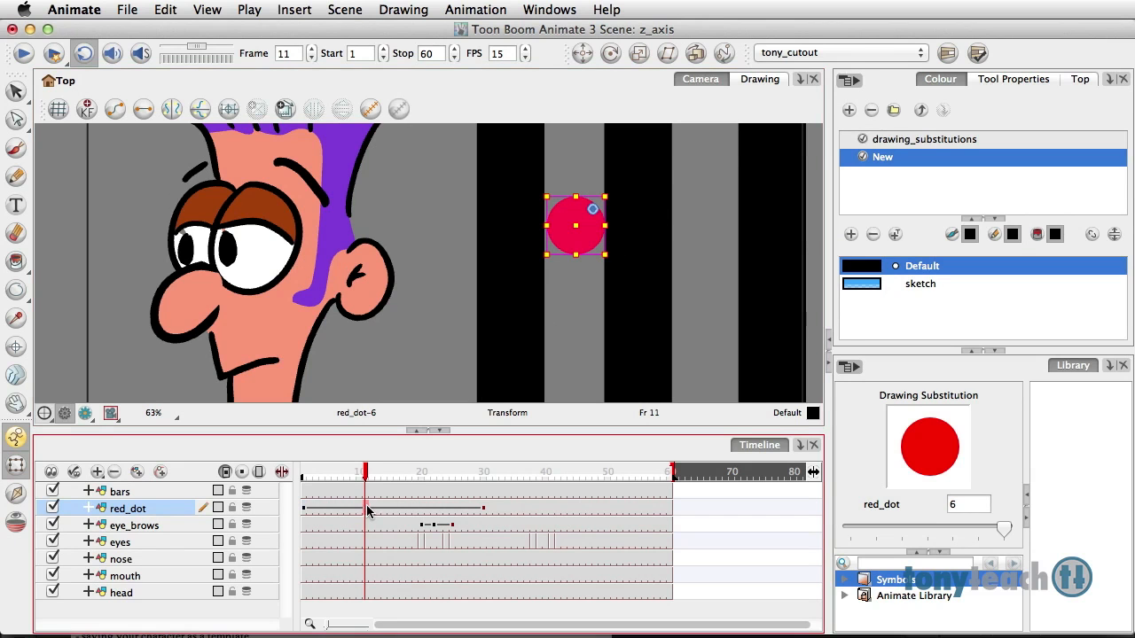
key("F6")
- At frame 12, nudge the red dot forward on the Z axis so it passes in front of the second bar
left_click_drag(368, 476, 371, 476)
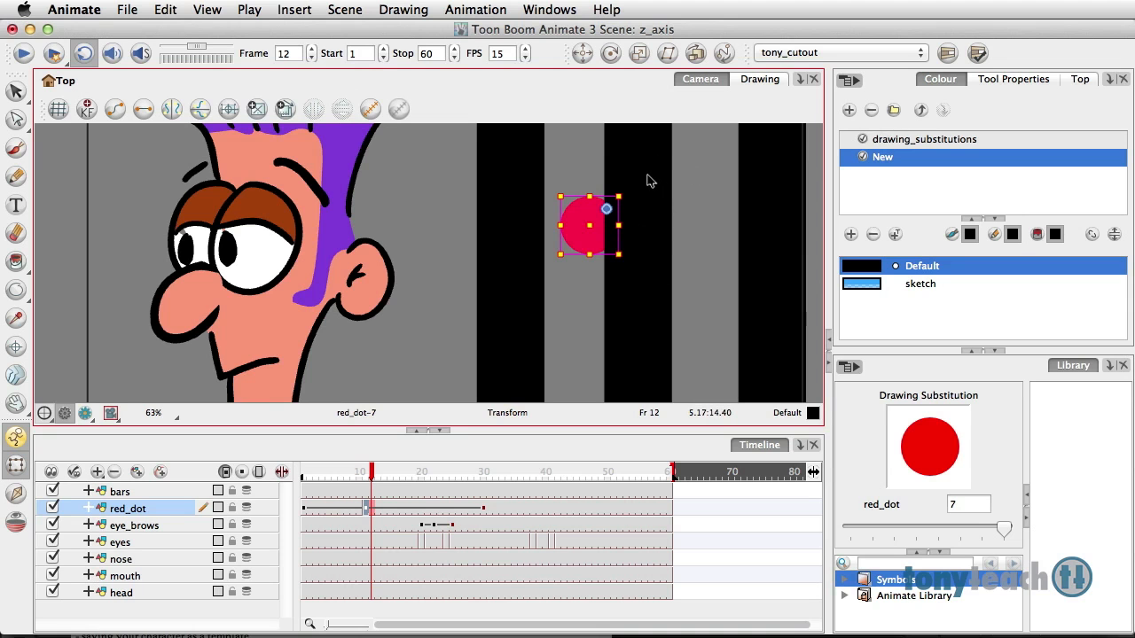
key("alt")
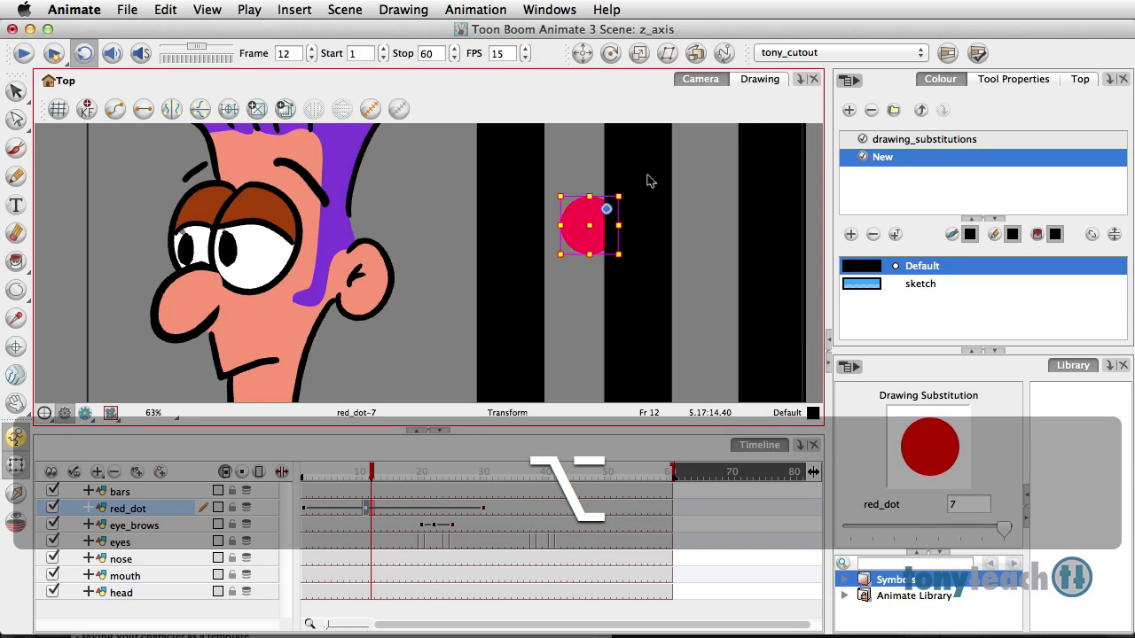
key("alt+Down")
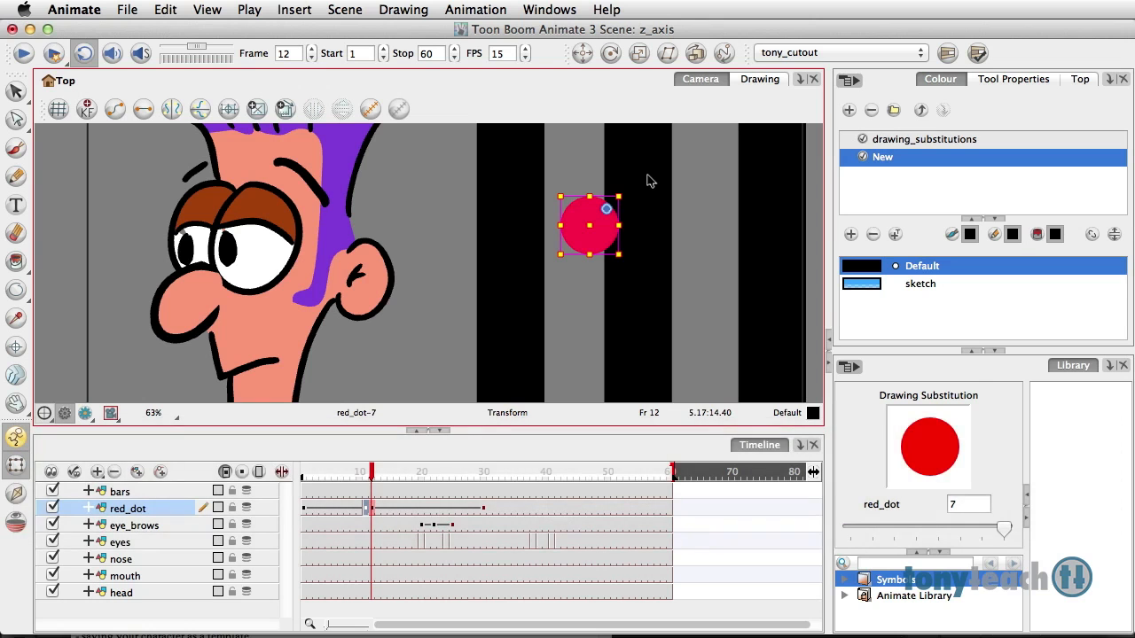
- Add a keyframe to red_dot at frame 20, where the dot sits between the second and third bars
left_click(372, 483)
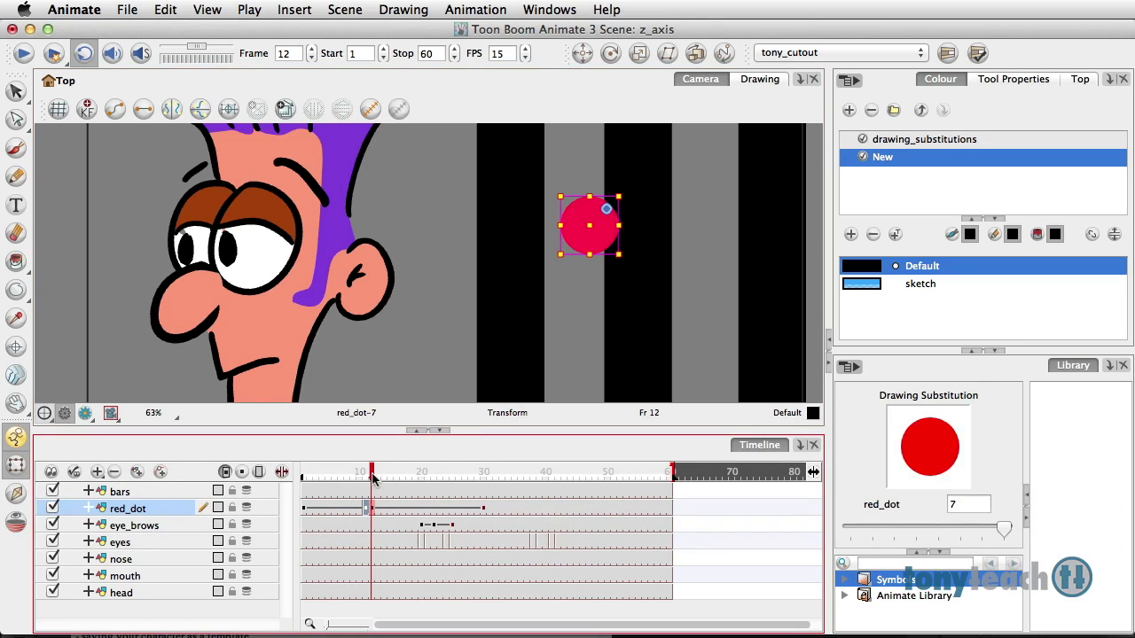
left_click_drag(374, 478, 422, 479)
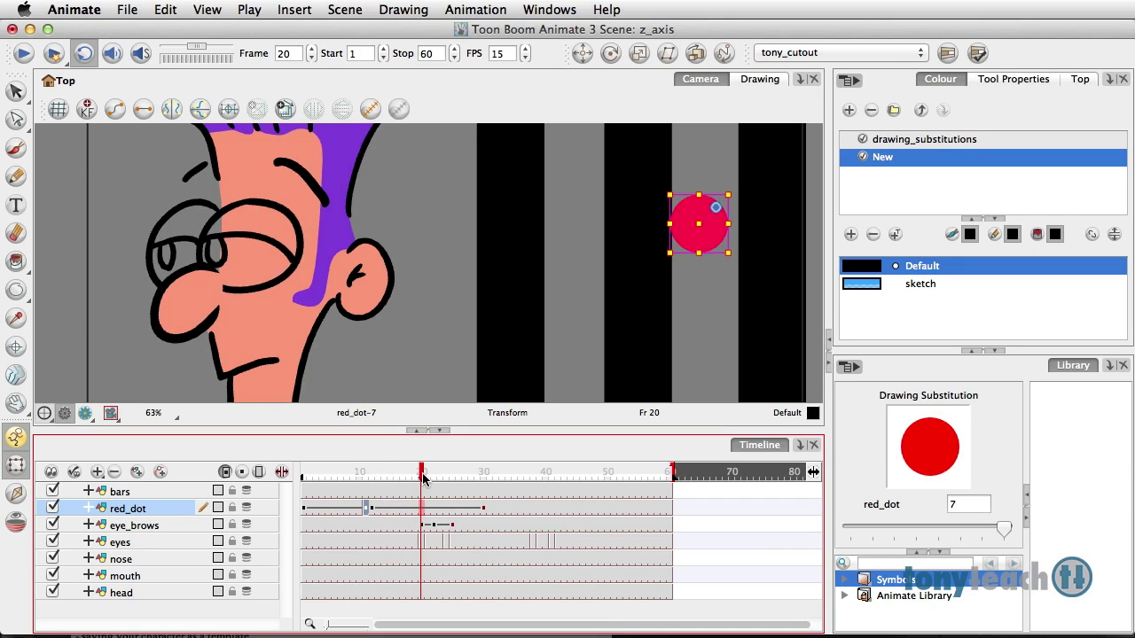
left_click(688, 252)
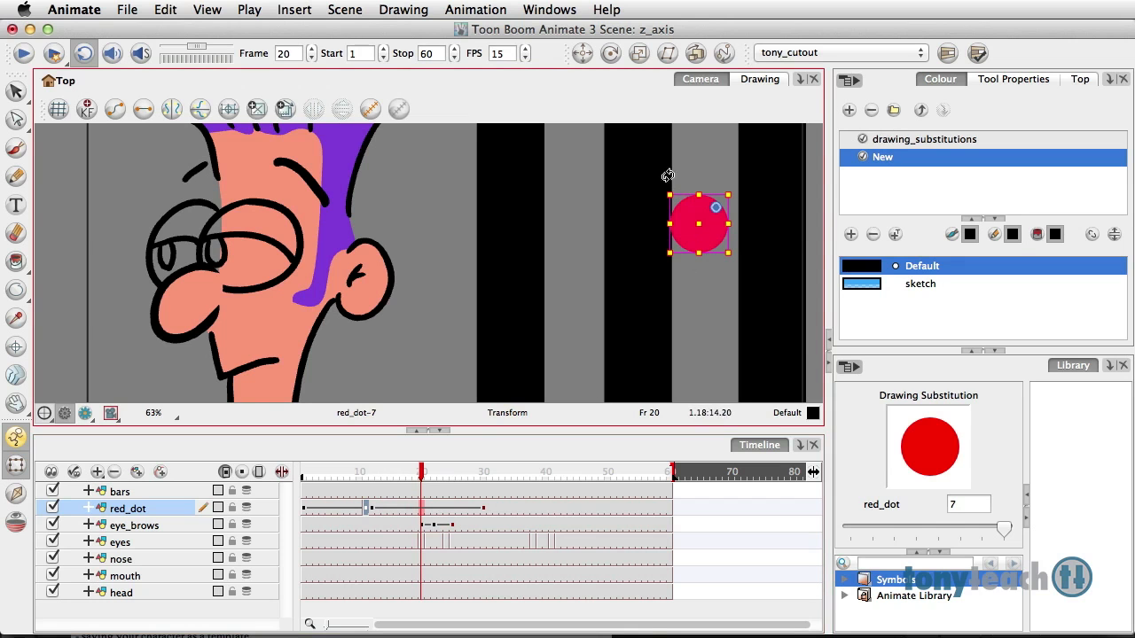
left_click(415, 511)
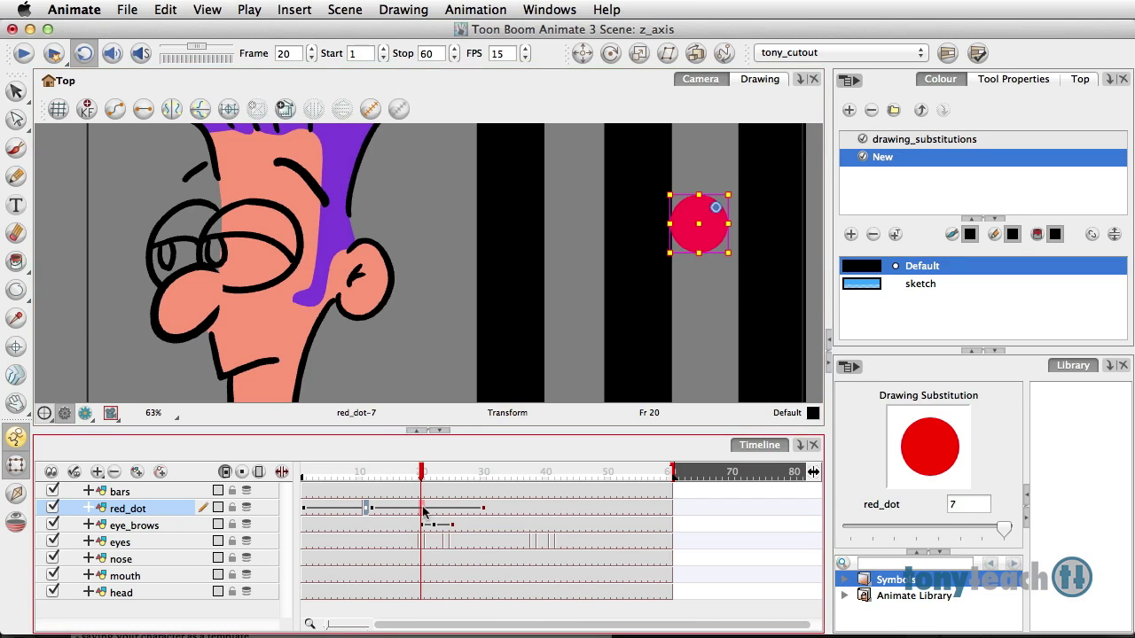
key("F6")
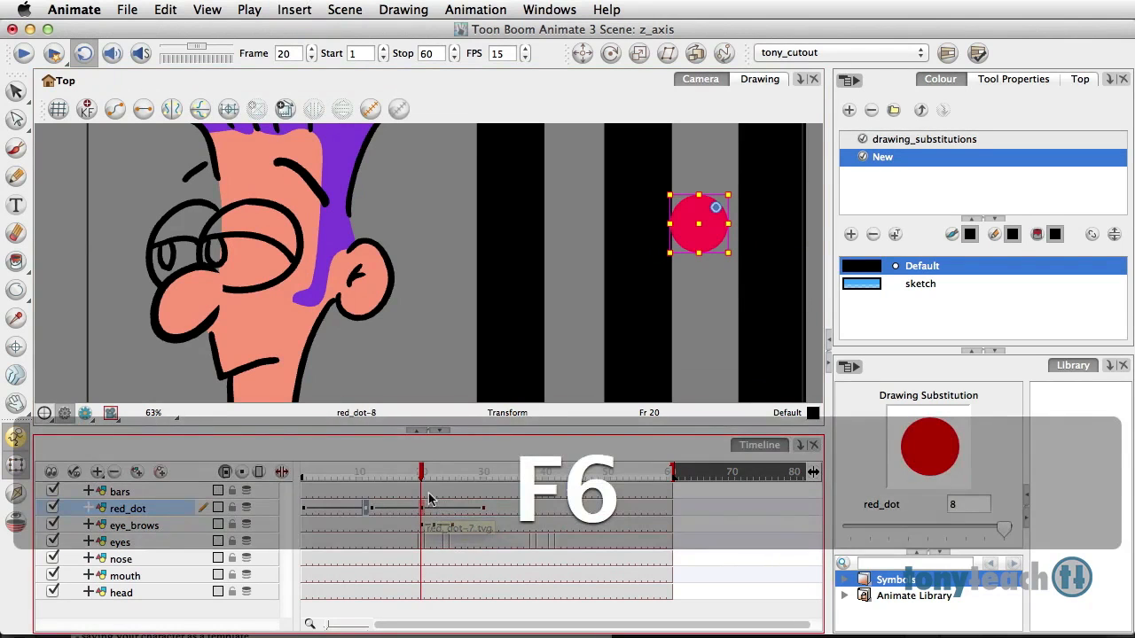
- Add a keyframe to red_dot at frame 21, and nudge the dot backward on the Z axis behind the third bar
left_click_drag(423, 478, 427, 479)
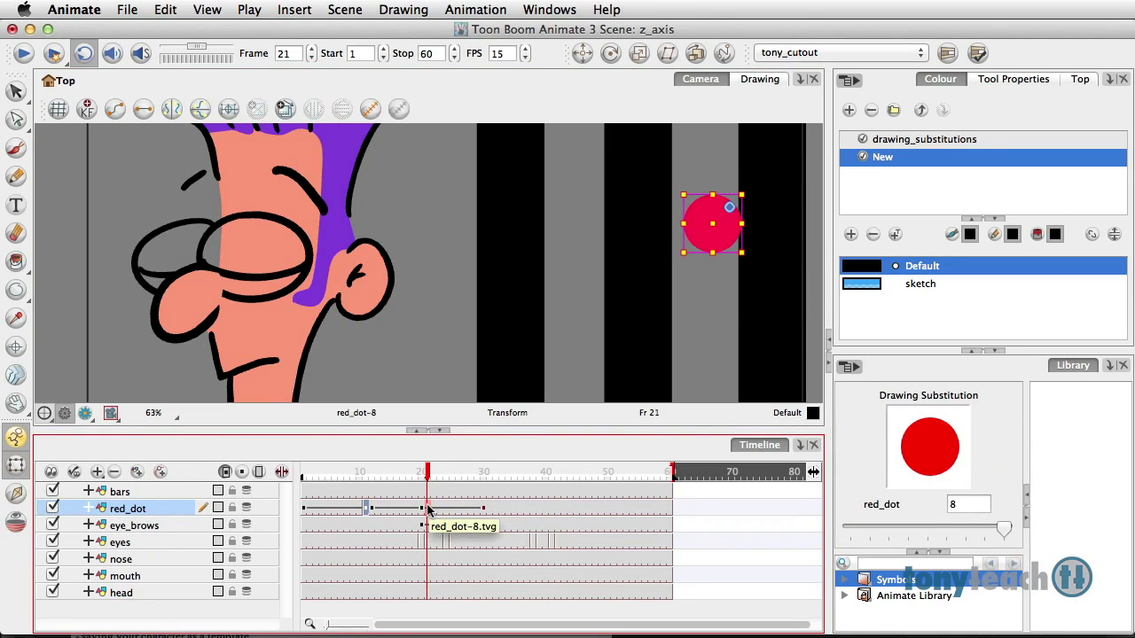
key("F6")
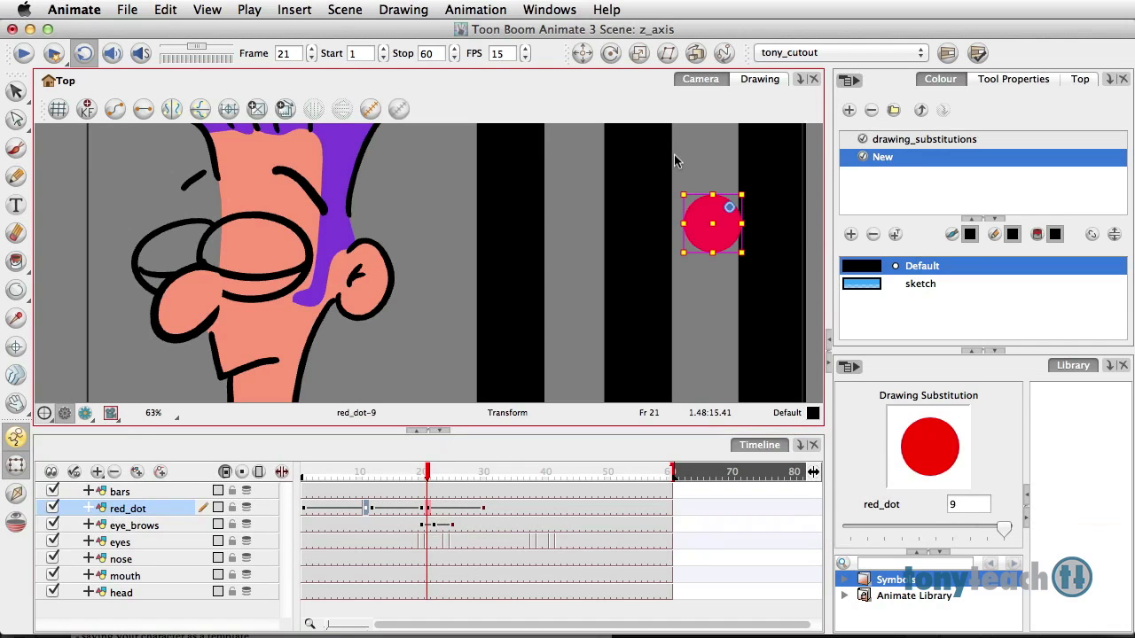
key("alt")
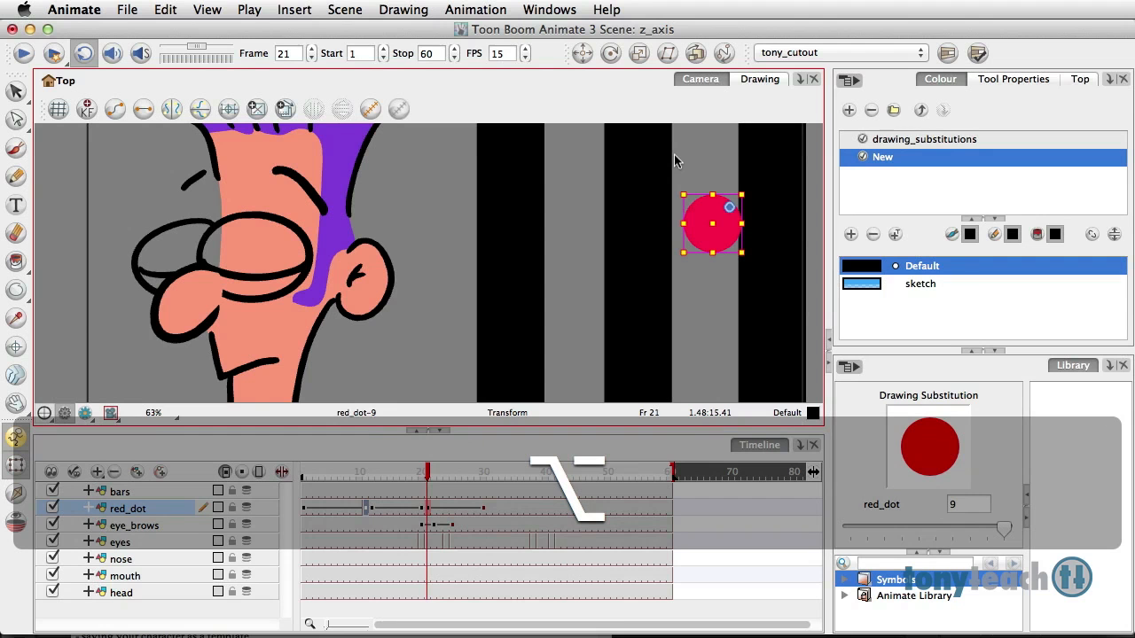
key("alt+Up")
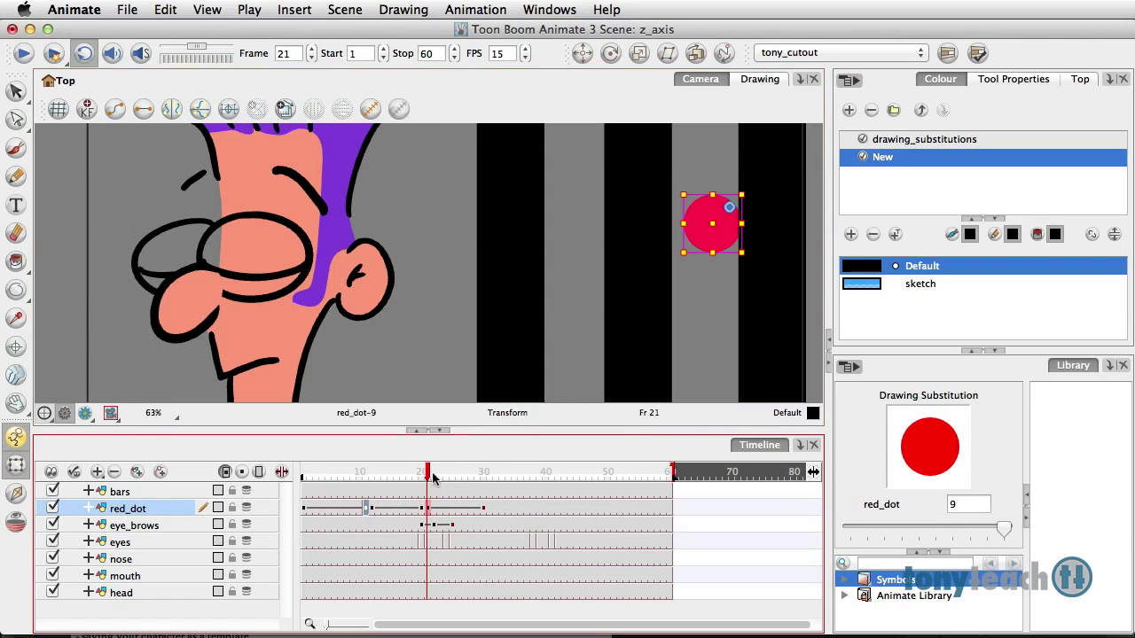
- Return to frame 1, switch to the Select tool, and scrub the timeline to review the dot weaving through the bars
left_click_drag(428, 479, 261, 472)
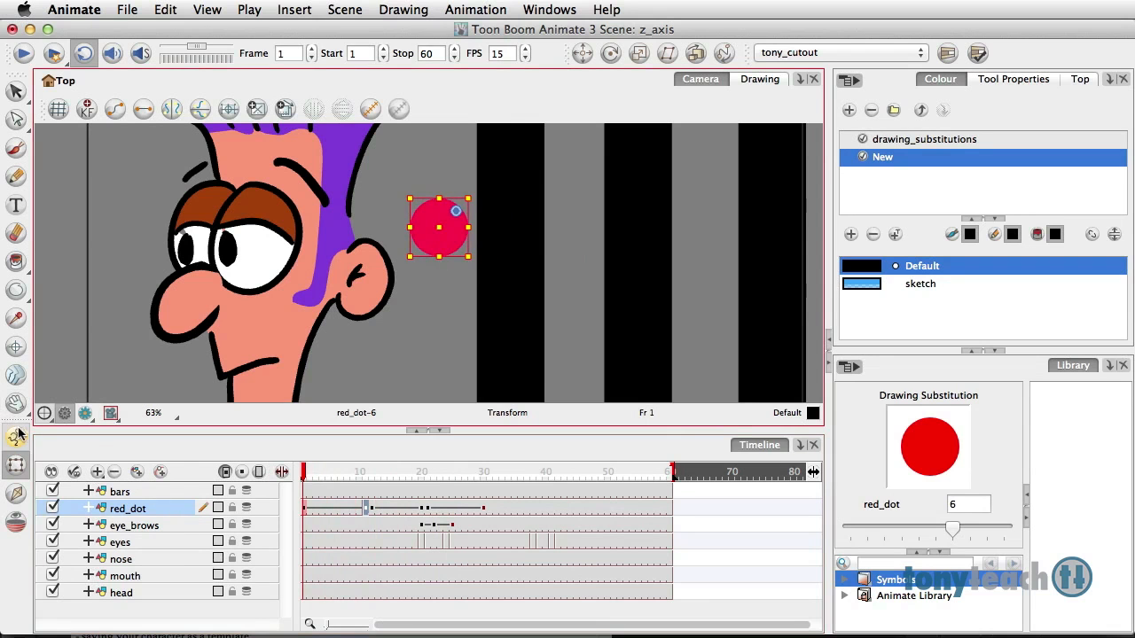
left_click(18, 93)
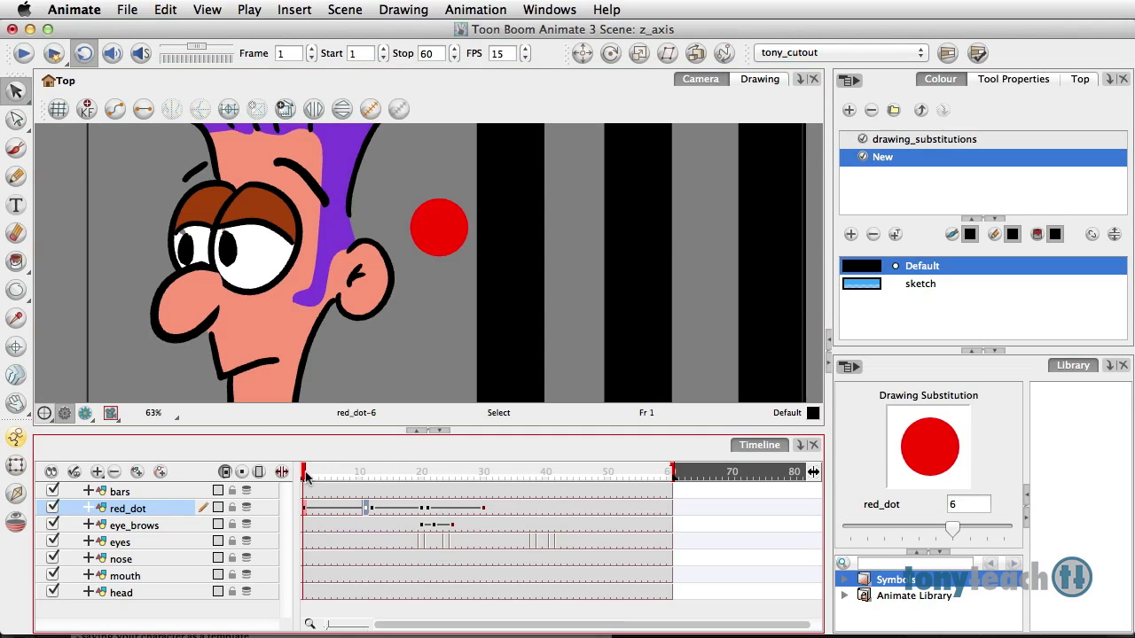
left_click_drag(305, 476, 280, 472)
mouse_move(303, 476)
left_mouse_down()
mouse_move(510, 489)
mouse_move(304, 491)
mouse_move(479, 505)
mouse_move(275, 487)
left_mouse_up()
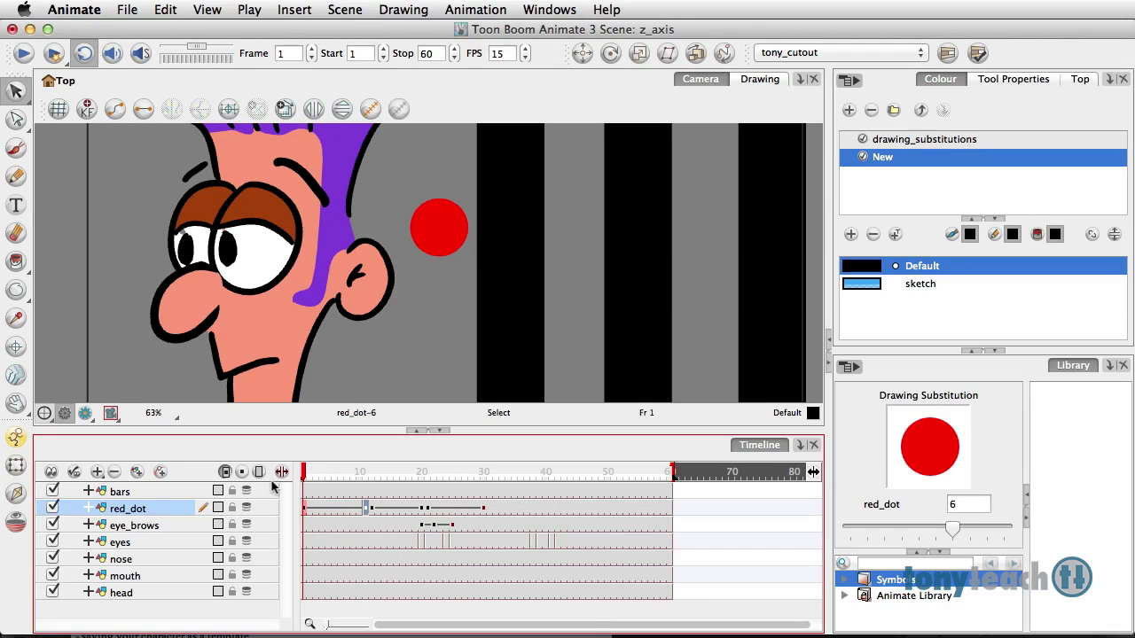